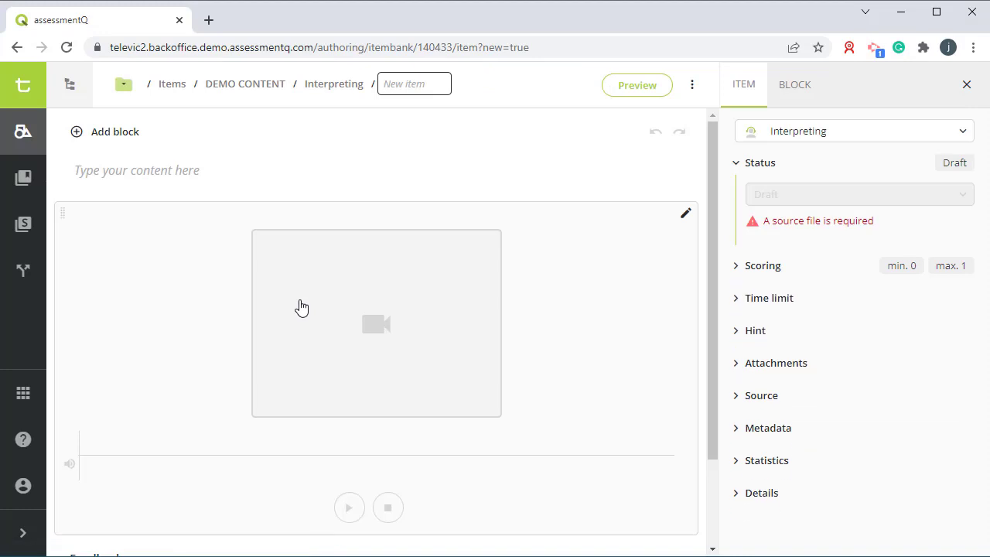
Step: Name the new item "Interpreting"
text(Interpr)
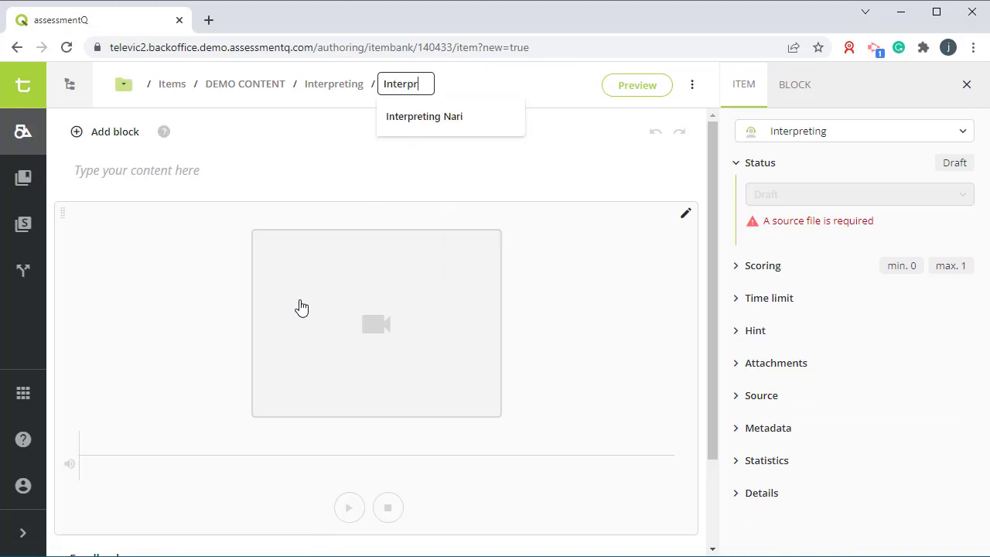
text(eting)
click(301, 307)
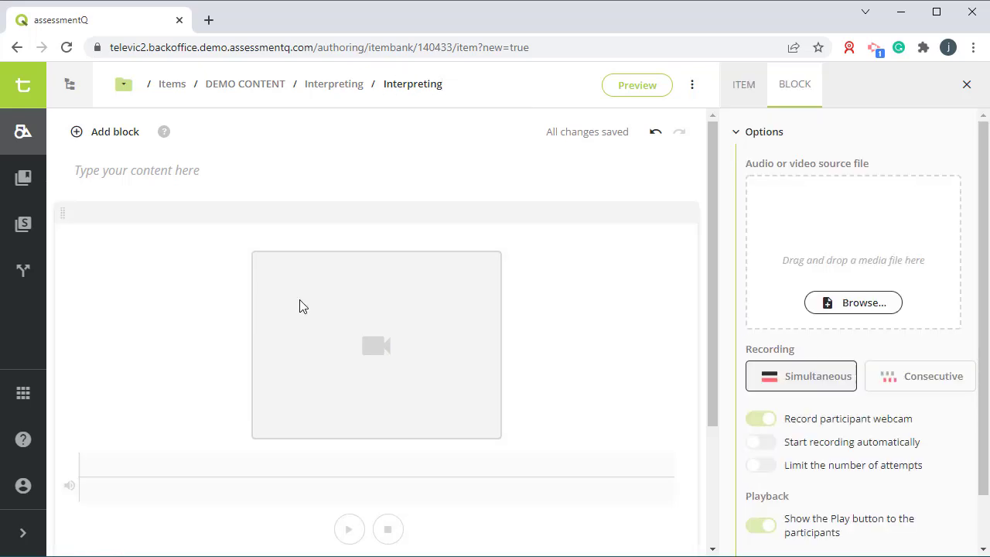
Step: Enter the instruction "Interpret the following source file" in the item's text block
scroll(387, 398, down, 2)
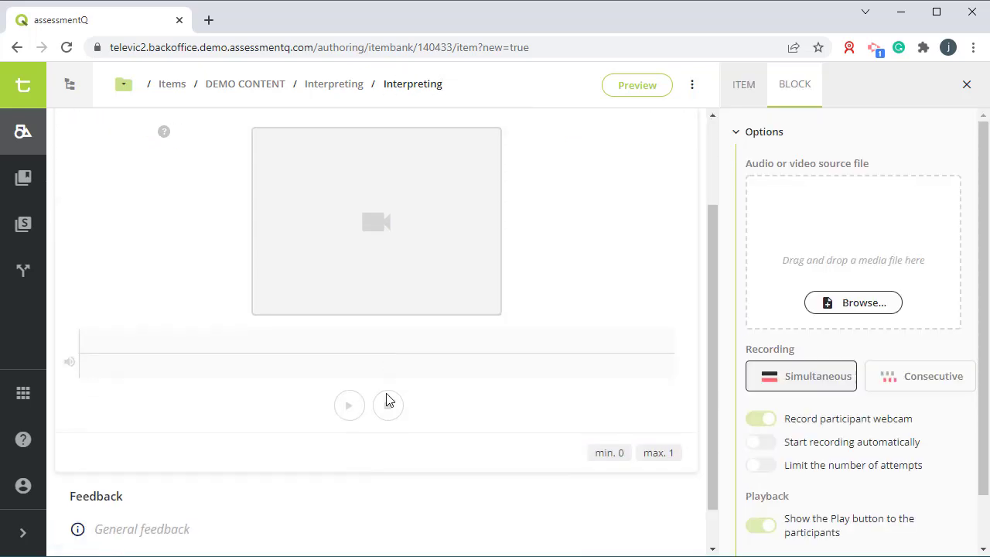
scroll(294, 327, up, 2)
click(181, 197)
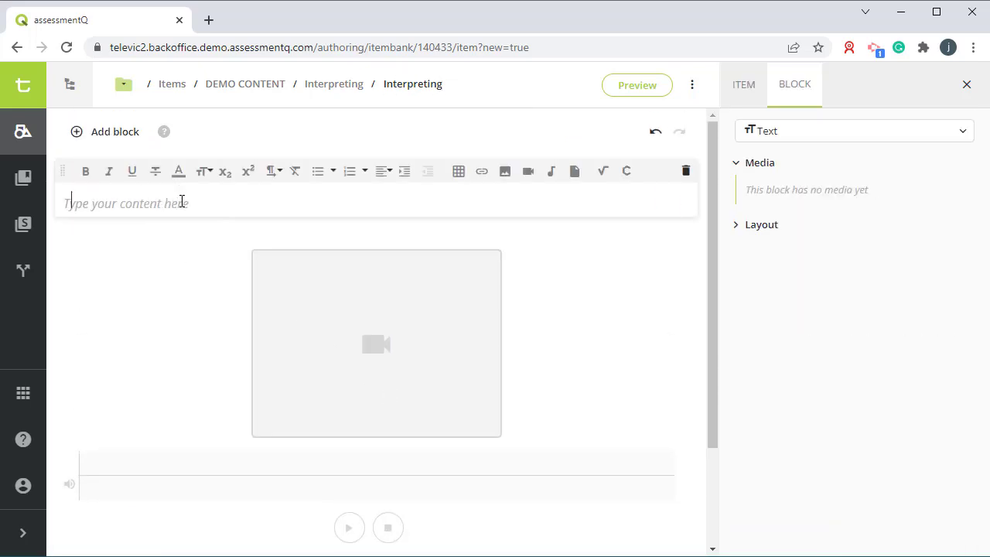
text(Interpret)
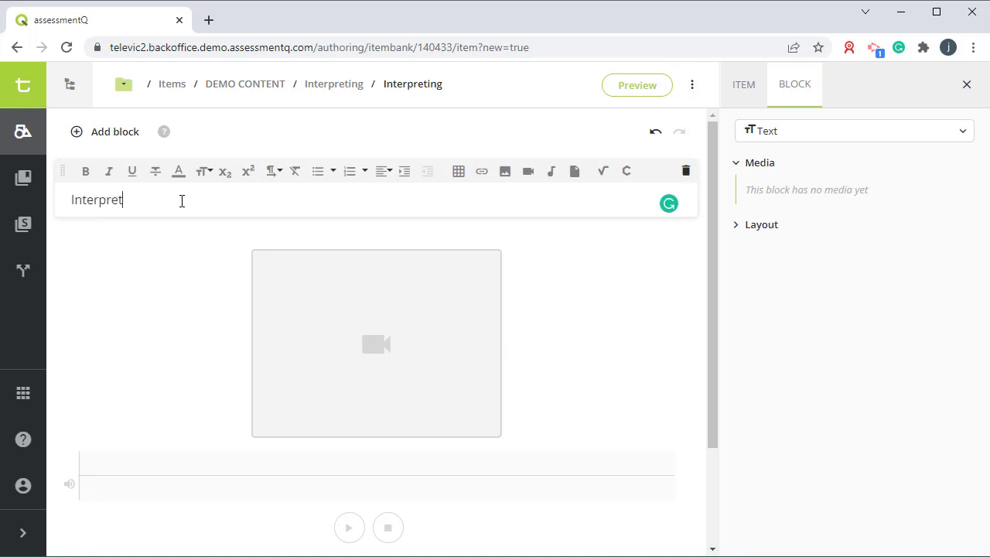
text( the following sou)
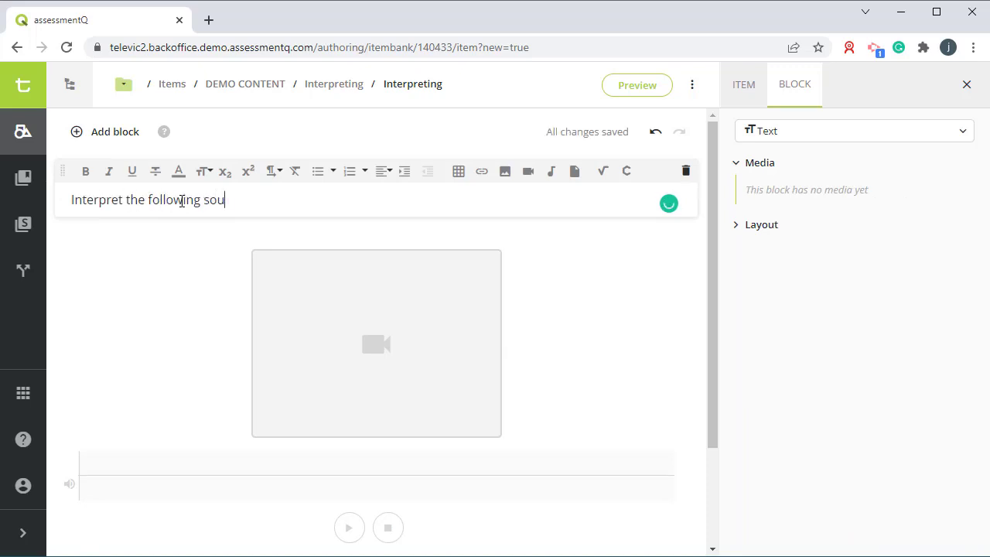
text(rce file)
Step: Make the whole instruction line bold
triple_click(182, 201)
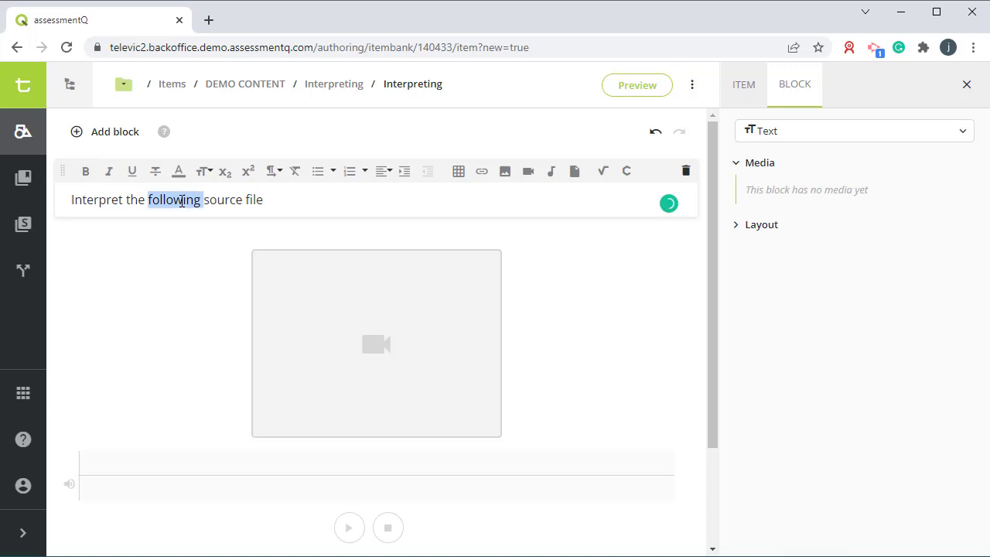
key(ctrl+b)
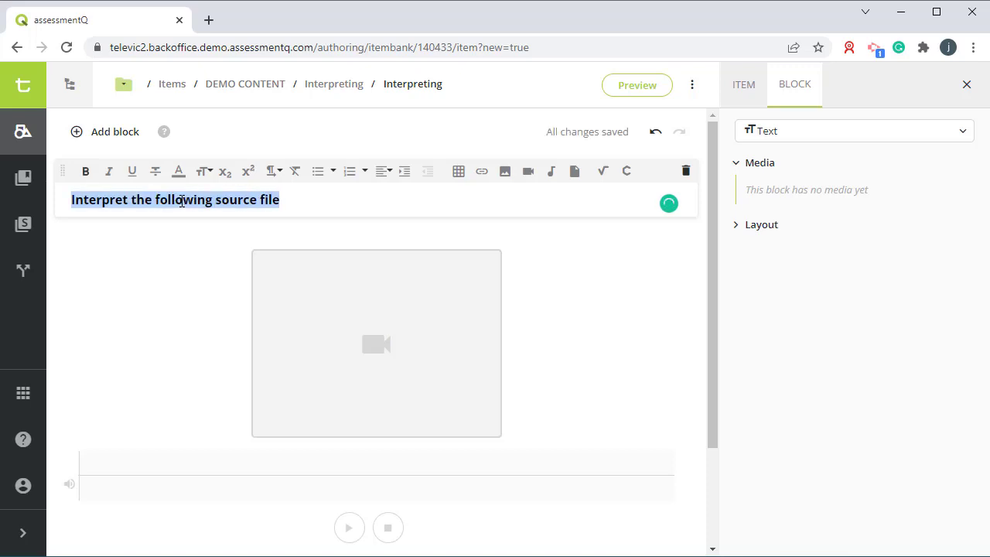
click(199, 353)
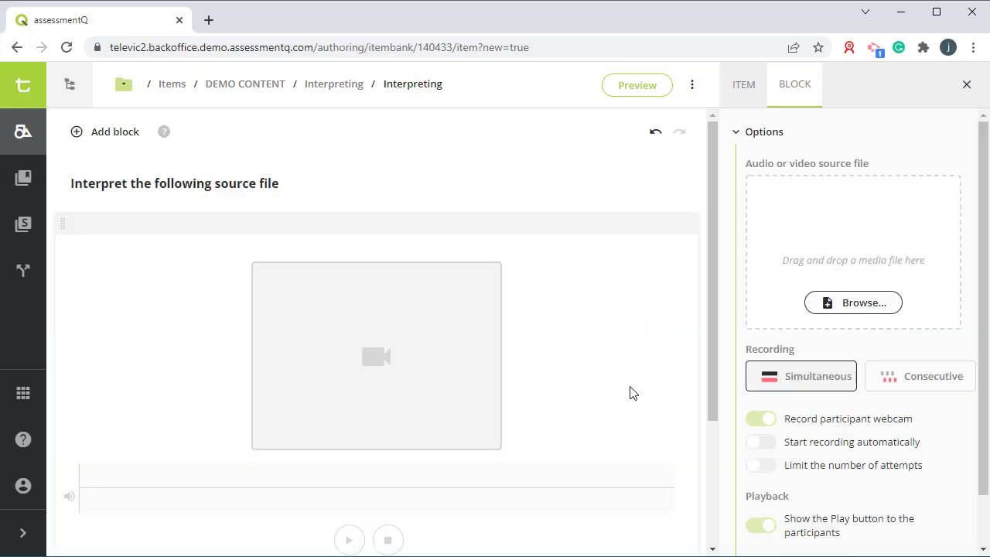
Step: Upload "Julia Gillard's resignation speech.mp4" as the audio or video source file
click(862, 310)
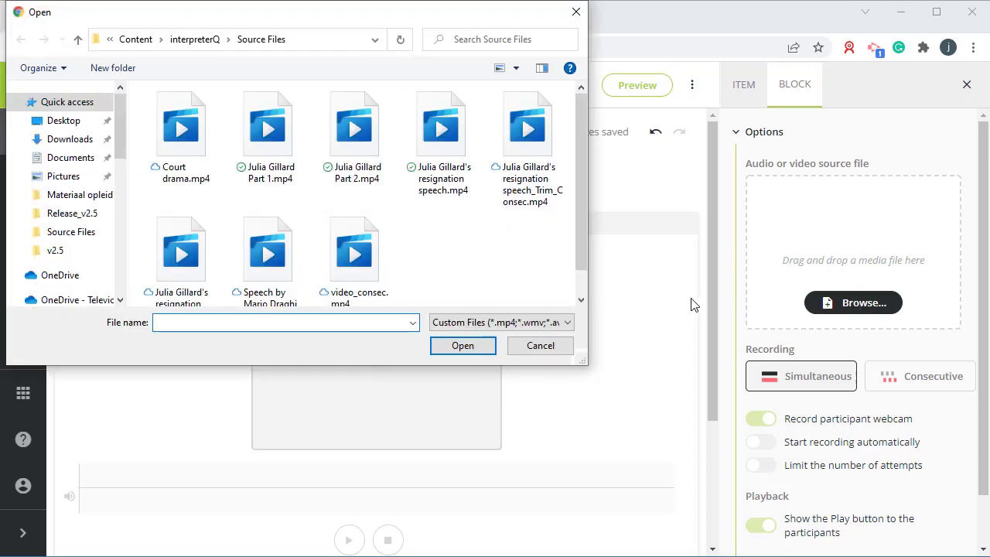
click(452, 197)
click(462, 346)
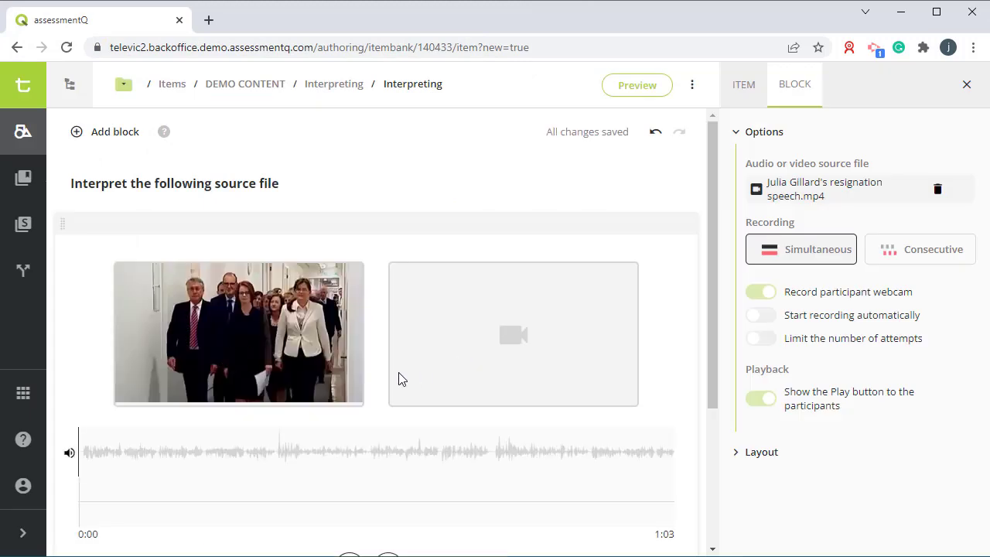
scroll(387, 369, down, 3)
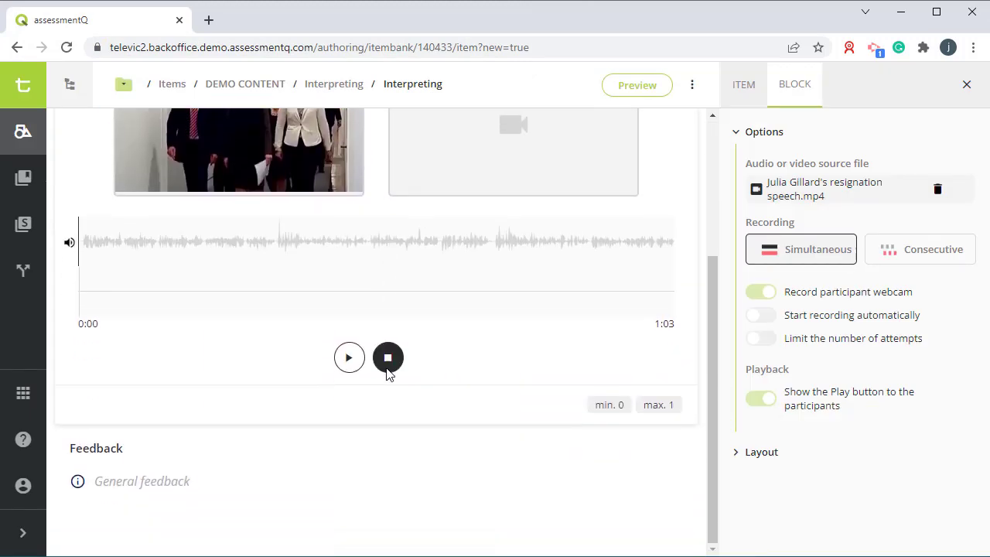
scroll(394, 394, up, 3)
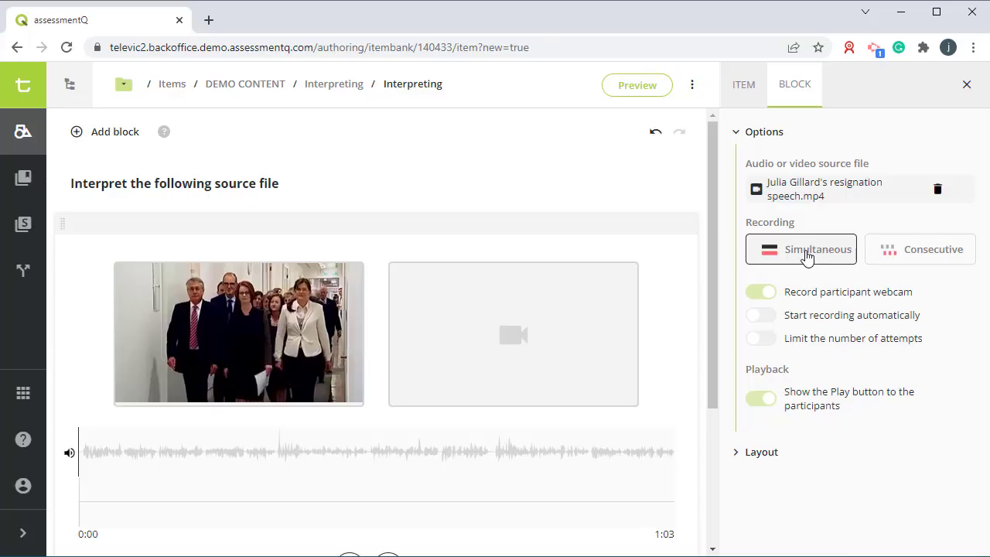
click(761, 294)
click(762, 297)
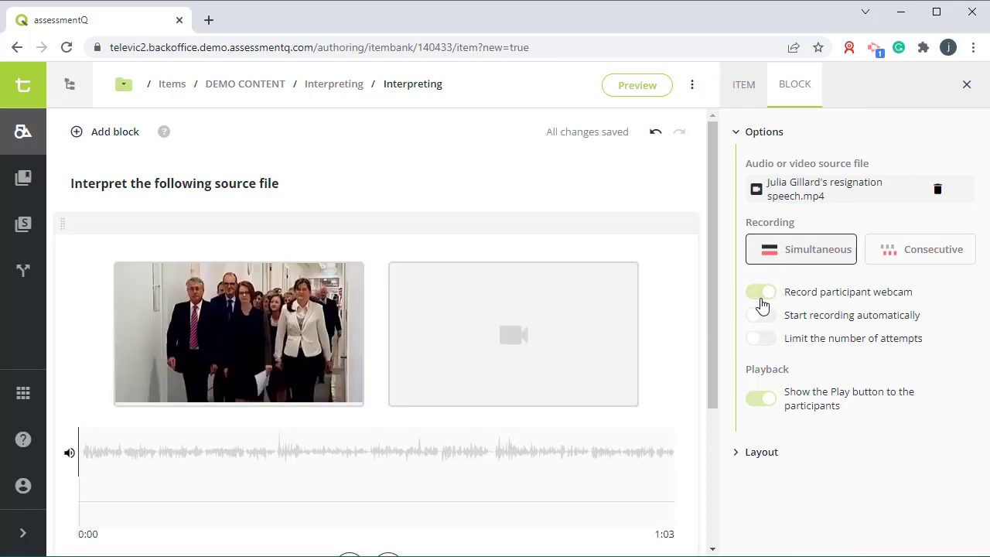
click(758, 323)
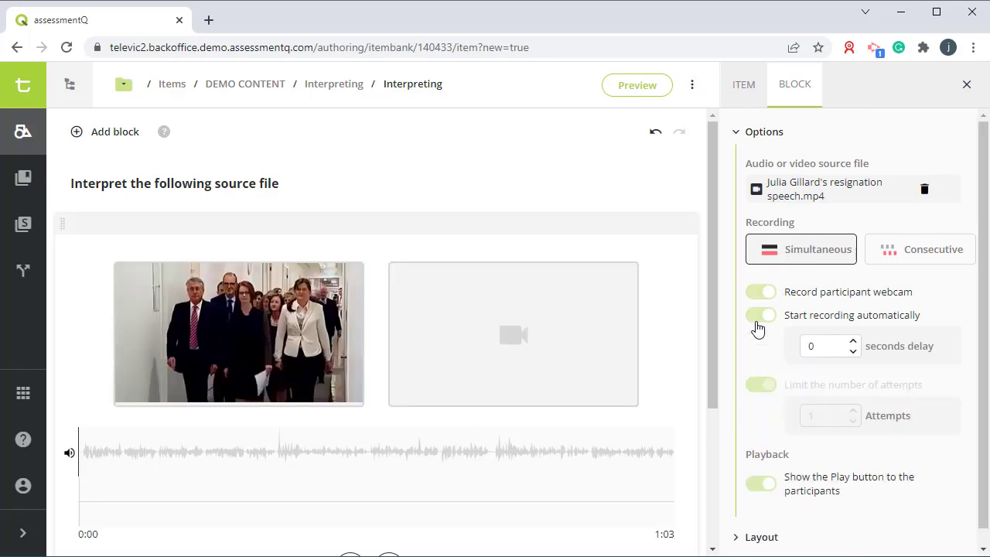
scroll(633, 377, down, 1)
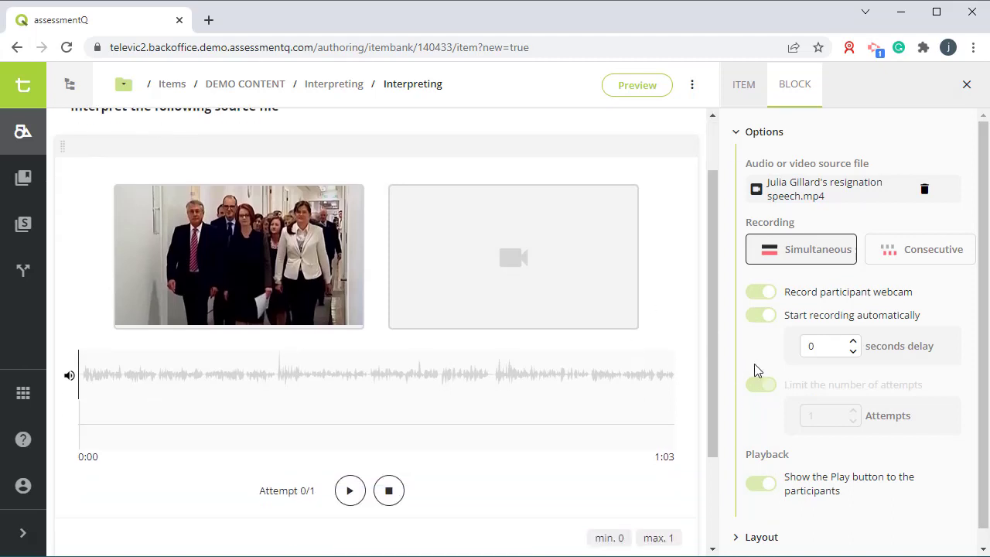
scroll(762, 371, down, 1)
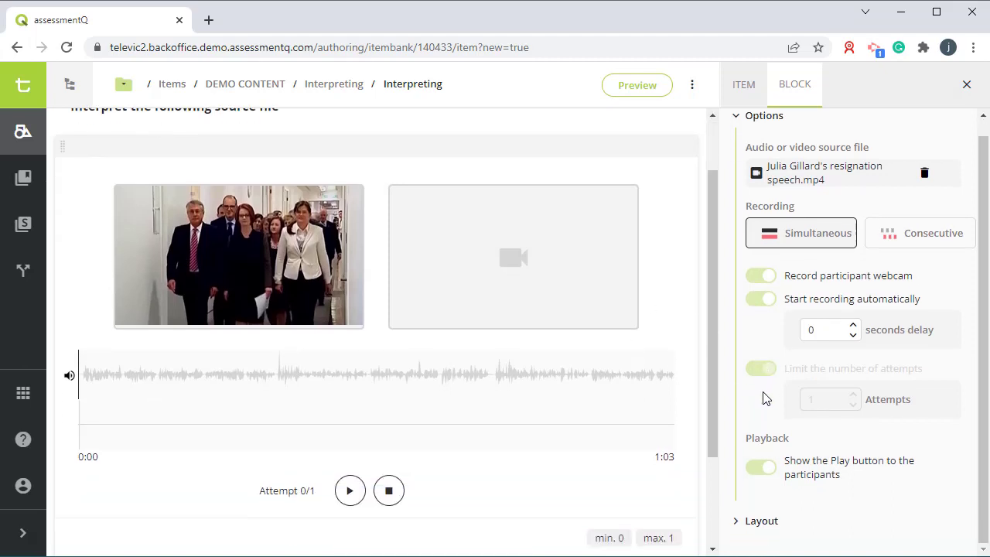
click(768, 473)
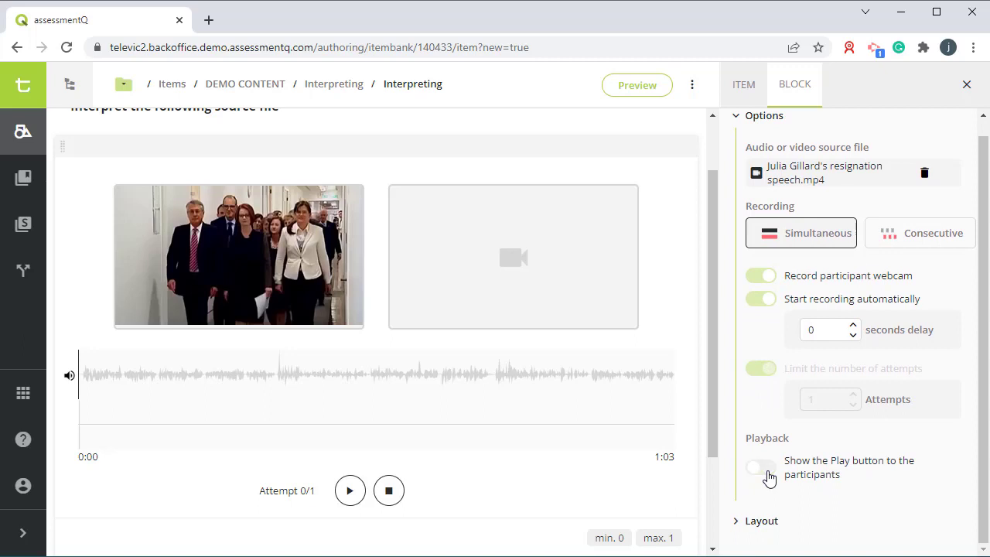
click(768, 472)
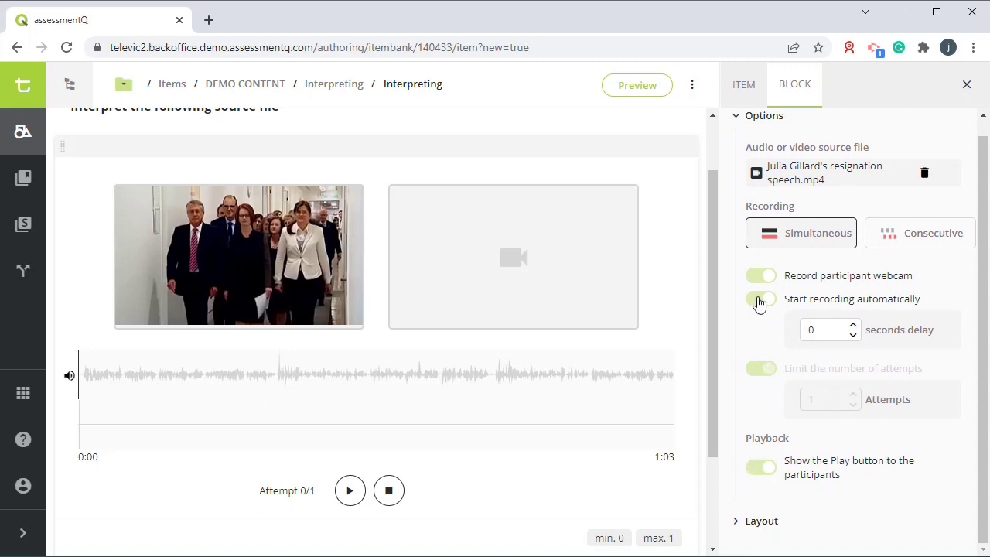
click(760, 301)
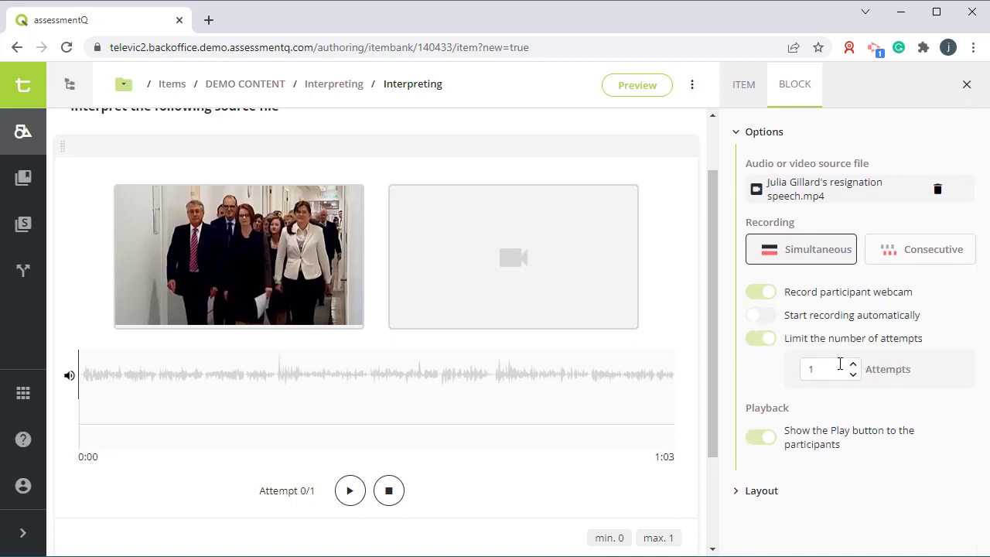
Step: Raise the attempt limit to 2 and turn off participant webcam recording
click(852, 364)
click(759, 292)
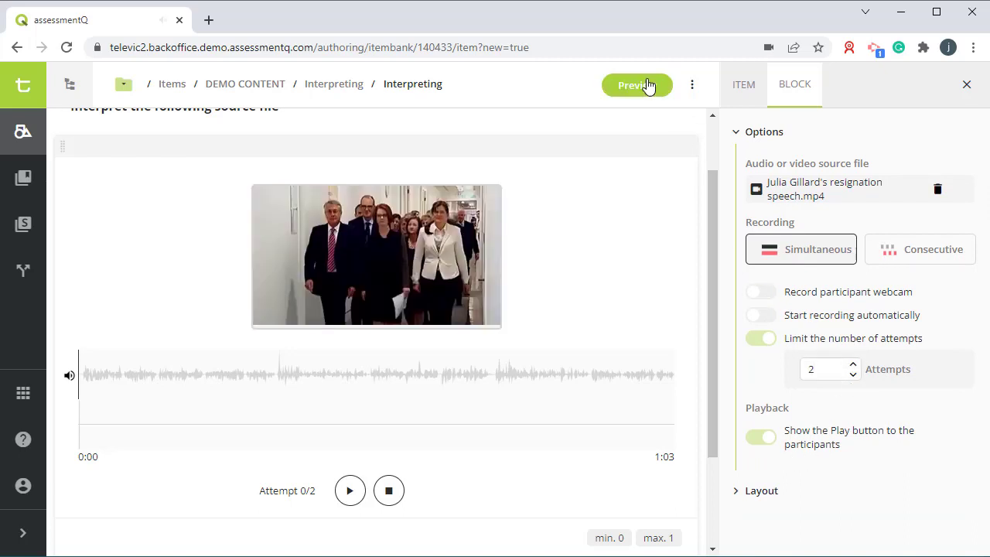
Step: Preview the item and make a short test recording against the source file
click(636, 85)
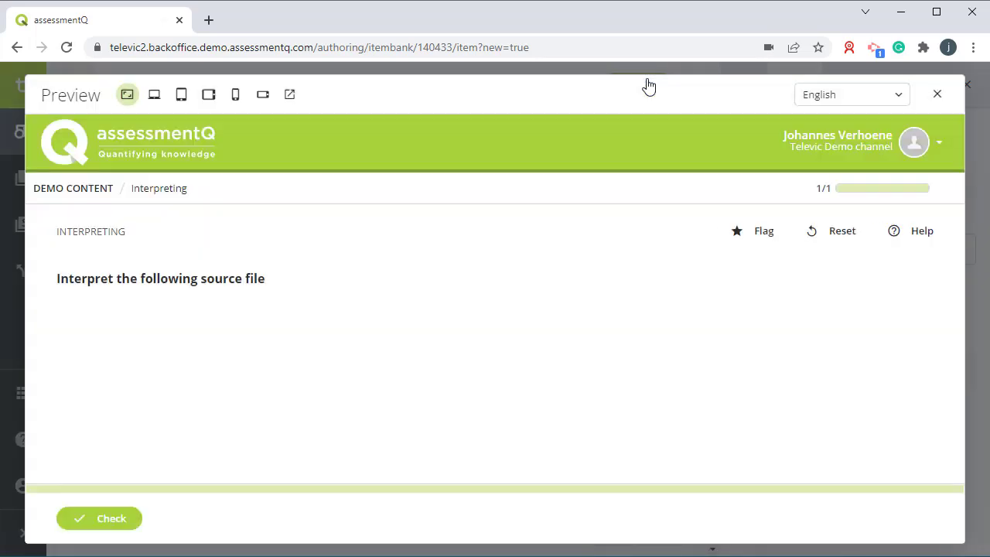
scroll(714, 296, down, 3)
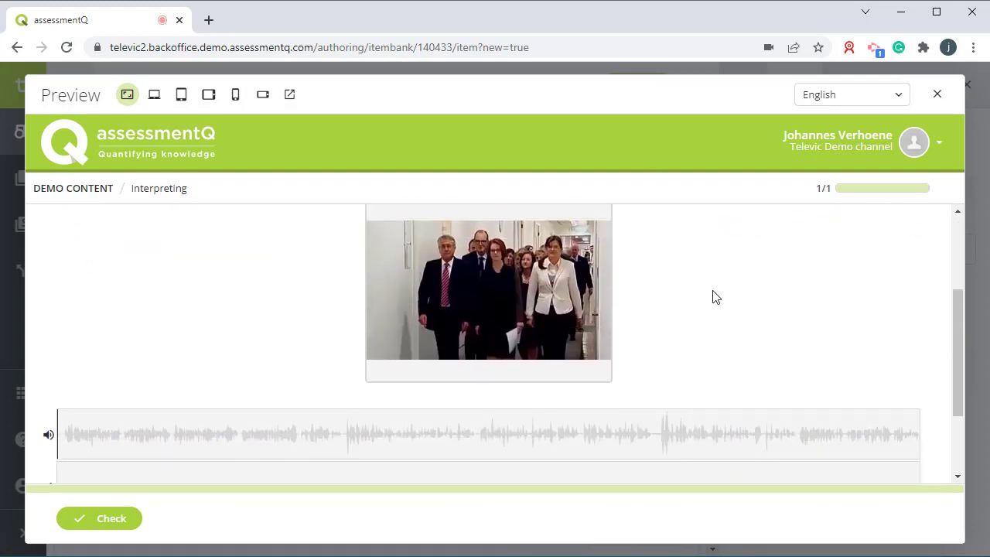
scroll(714, 295, down, 2)
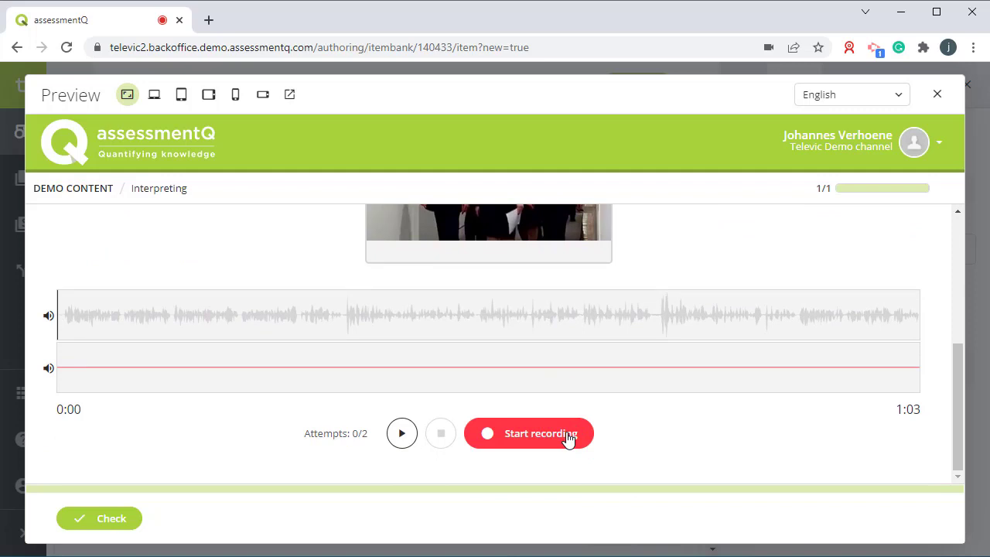
click(568, 438)
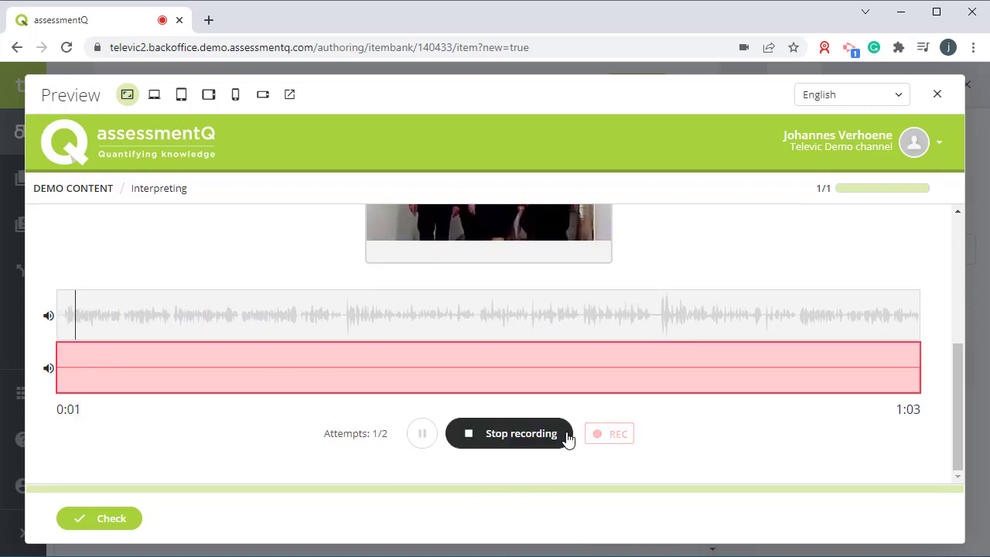
click(515, 442)
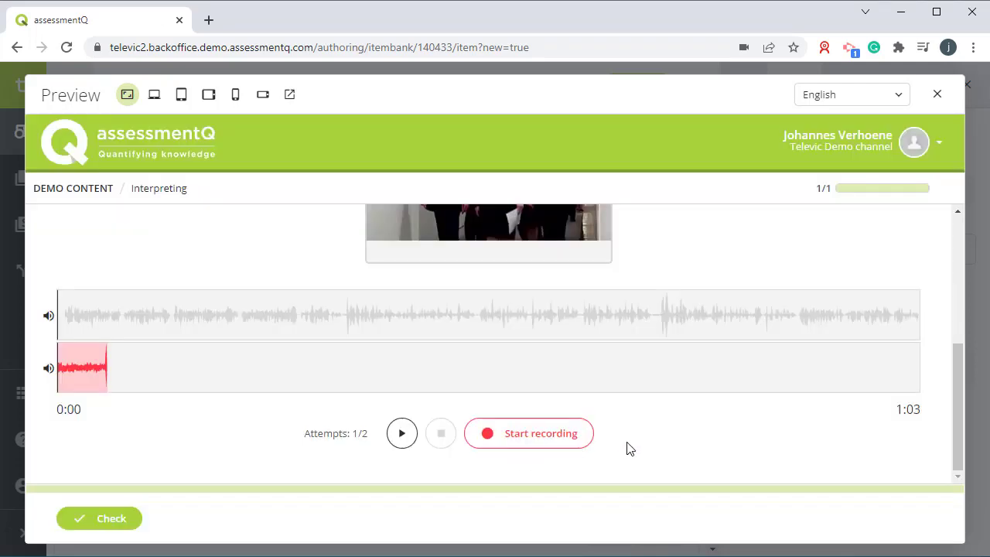
scroll(631, 449, up, 1)
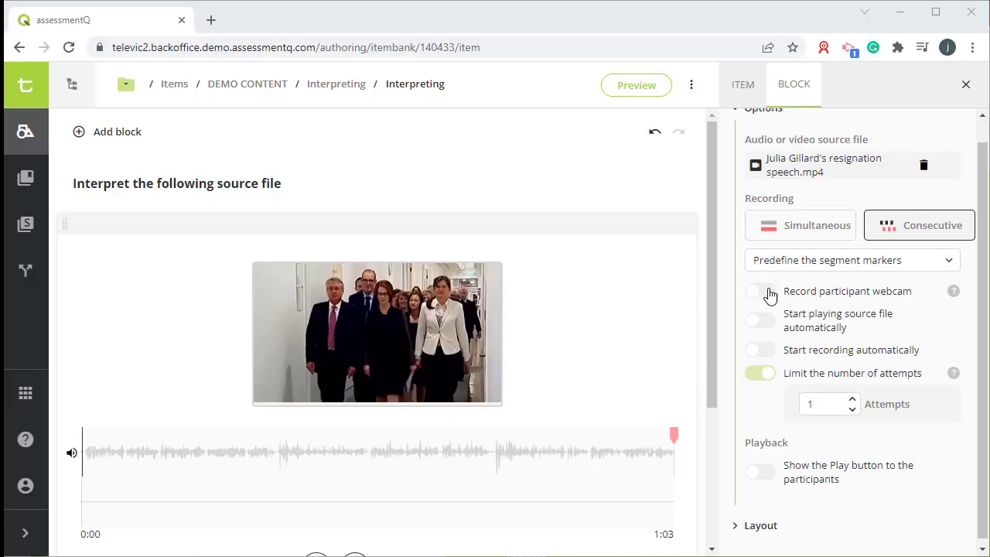
scroll(657, 373, down, 1)
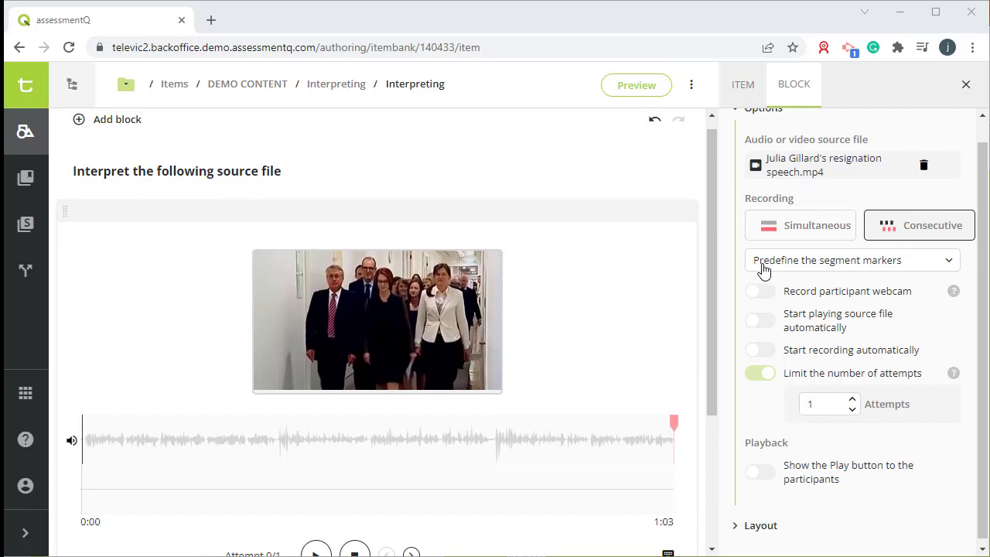
click(880, 263)
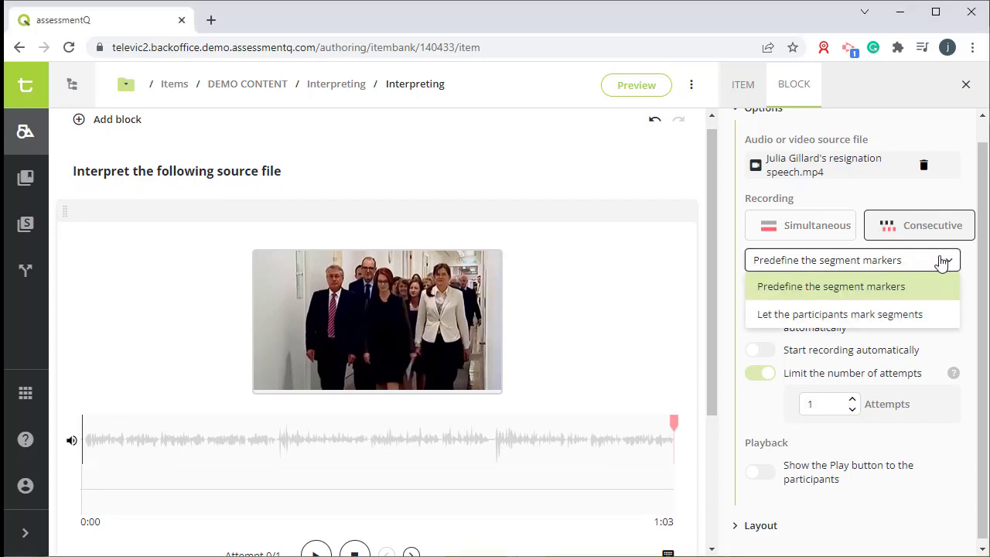
click(933, 323)
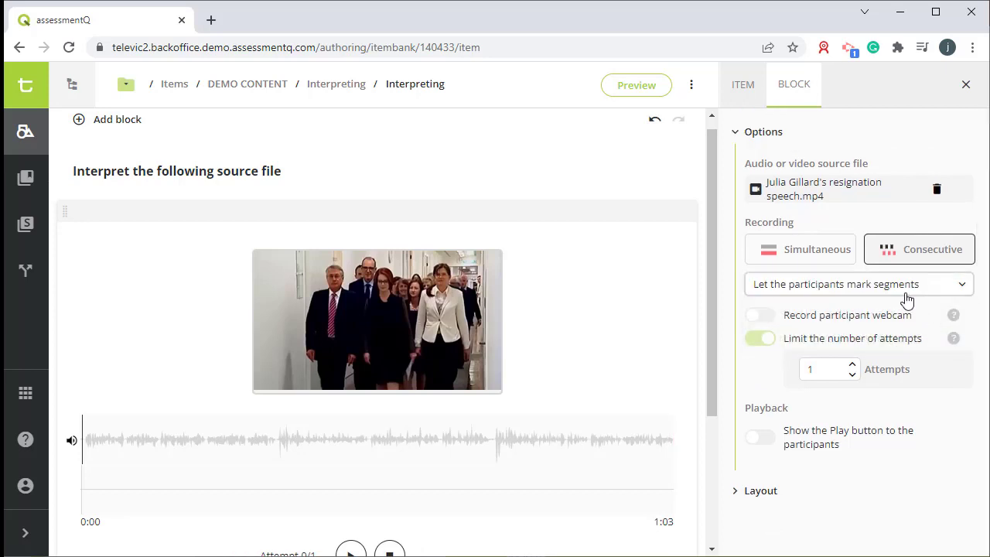
click(899, 290)
click(895, 312)
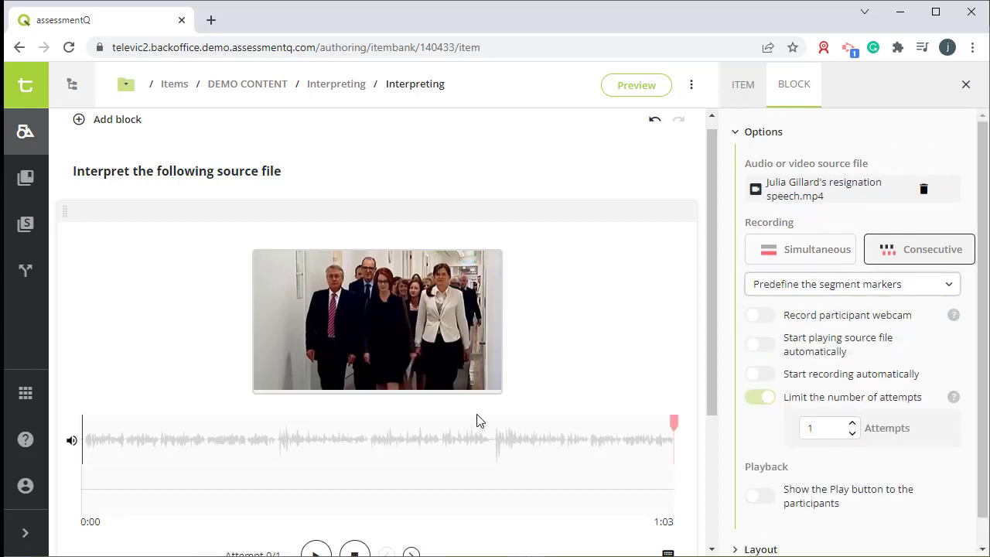
Step: Add predefined segment markers at 0:13 and 0:43 on the source waveform
scroll(476, 420, down, 1)
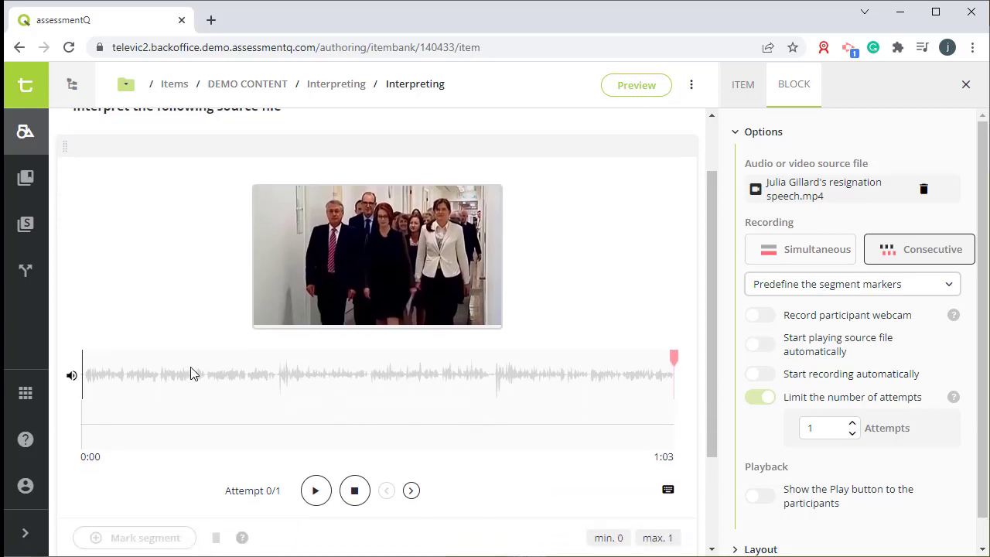
click(206, 362)
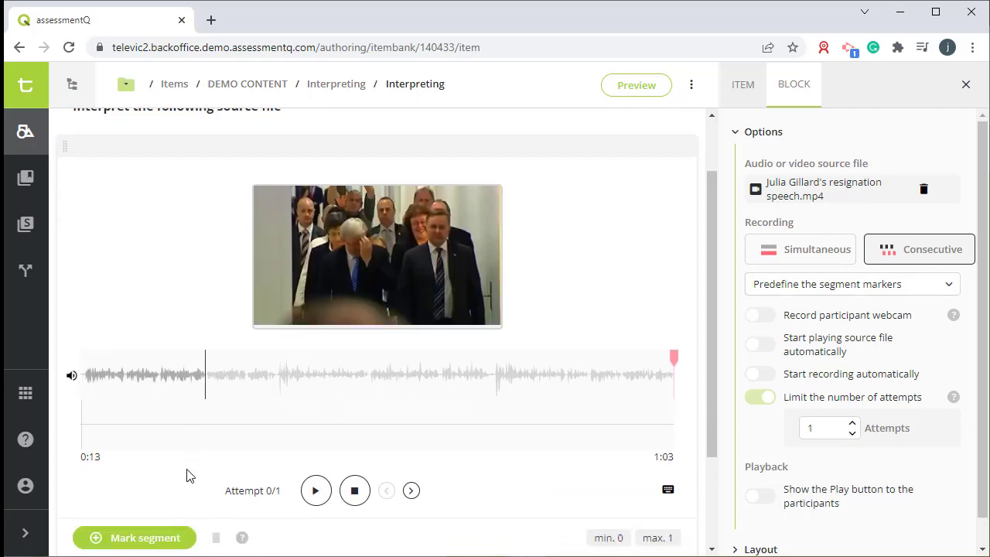
click(174, 546)
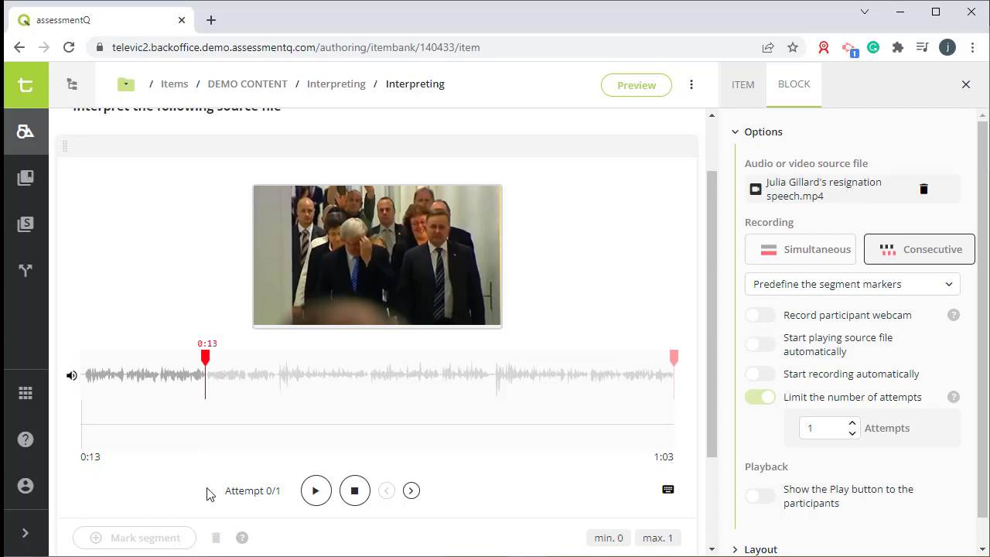
click(490, 362)
click(155, 538)
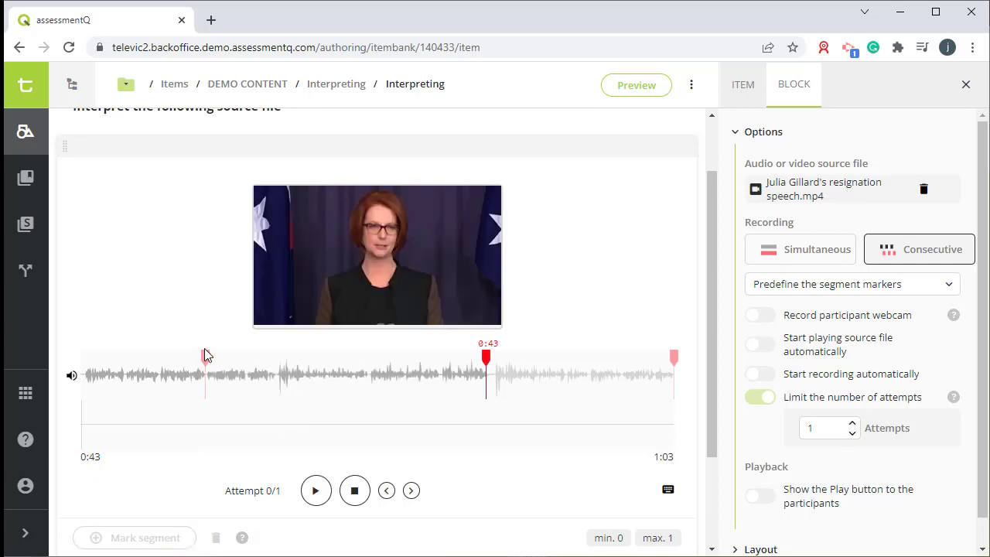
Step: Turn on automatic source playback with 0 seconds delay and automatic recording with a 2 seconds delay
click(208, 360)
scroll(857, 383, down, 1)
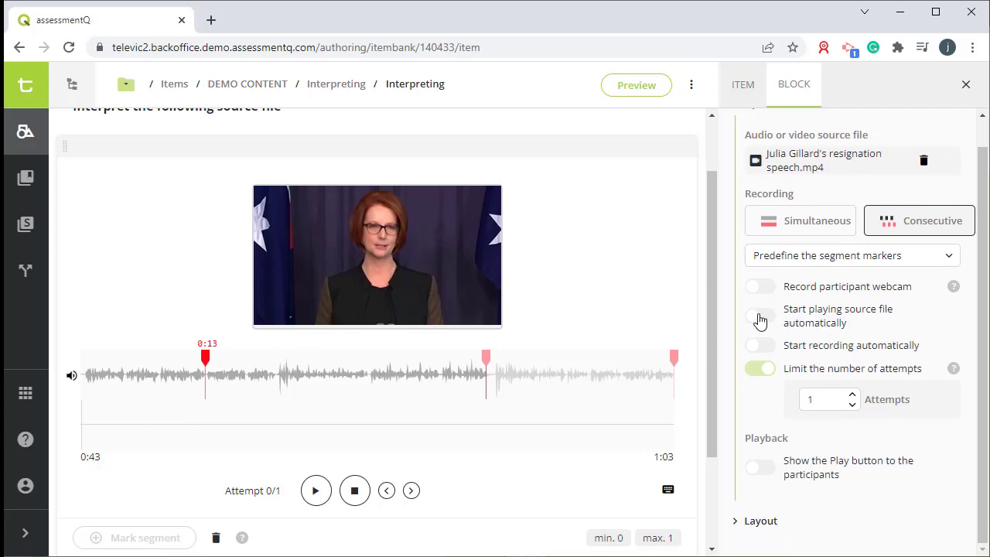
click(760, 317)
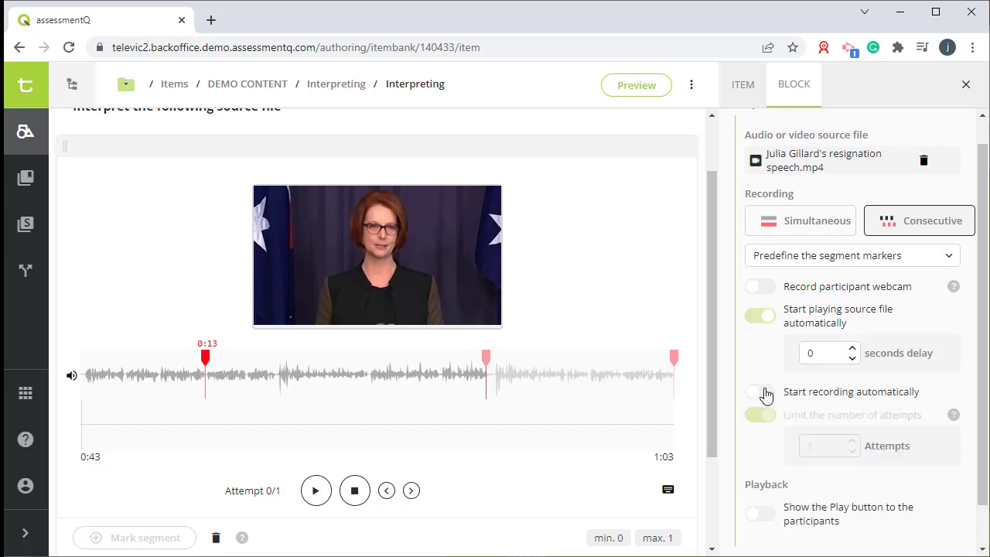
click(761, 391)
click(852, 419)
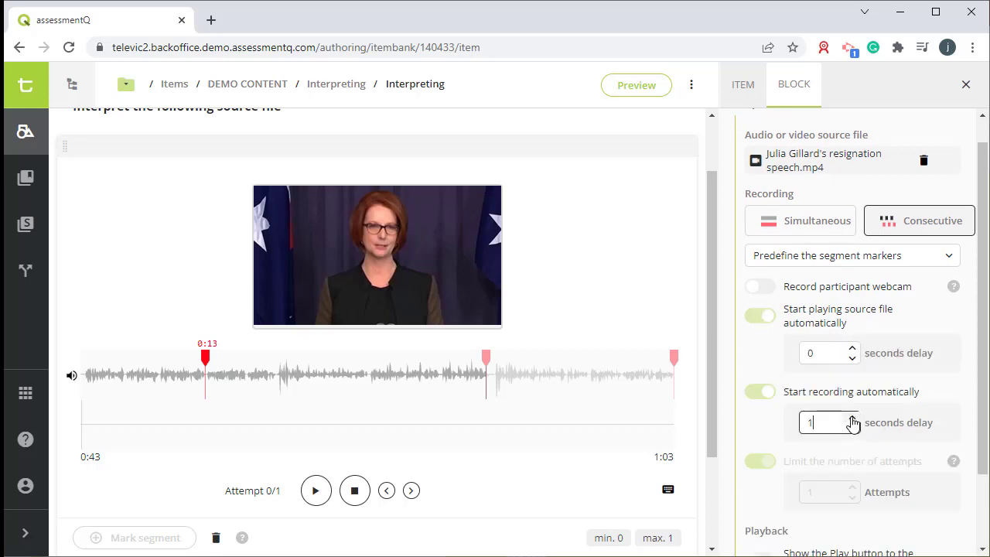
scroll(831, 419, down, 1)
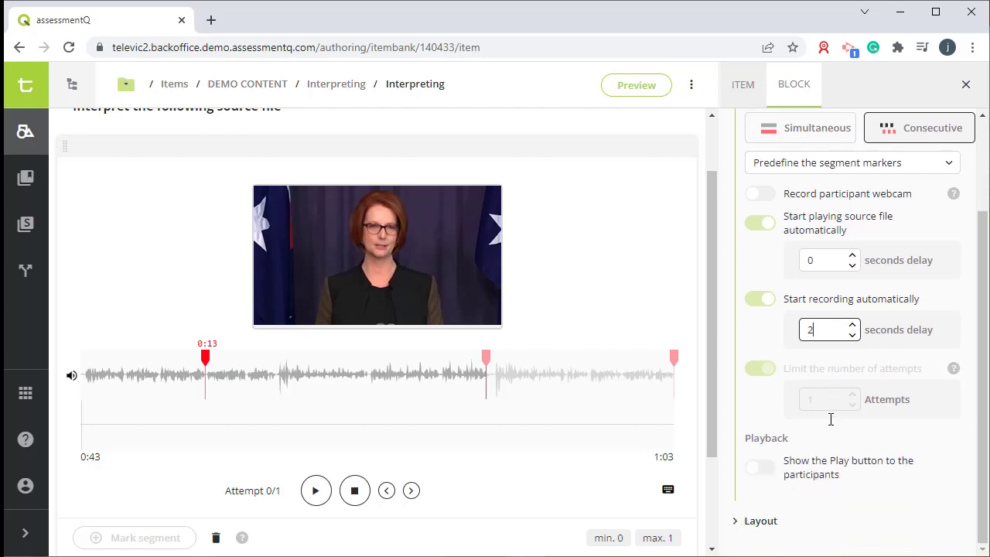
click(758, 469)
click(758, 469)
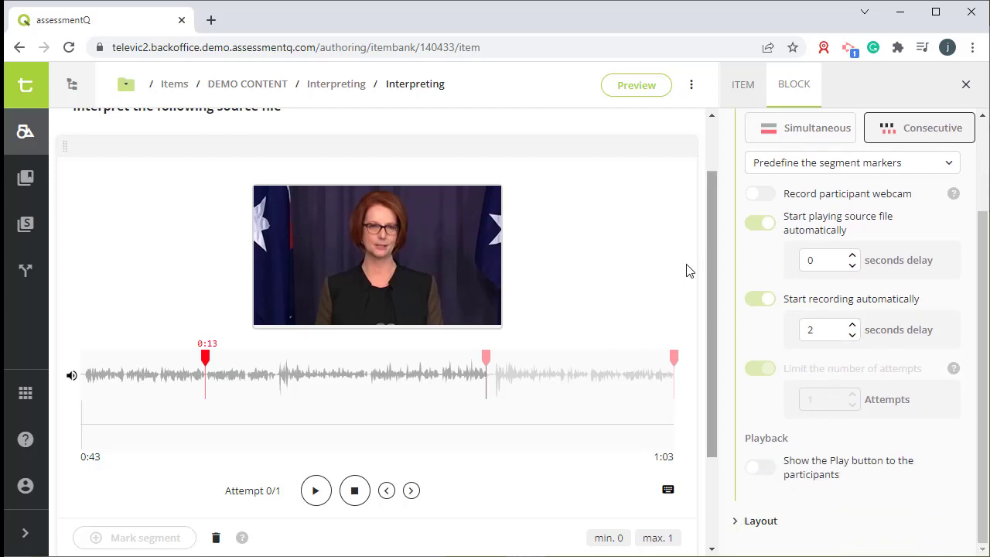
Step: Preview the item to test automatic playback and recording through the predefined segments, finishing the attempt
click(653, 89)
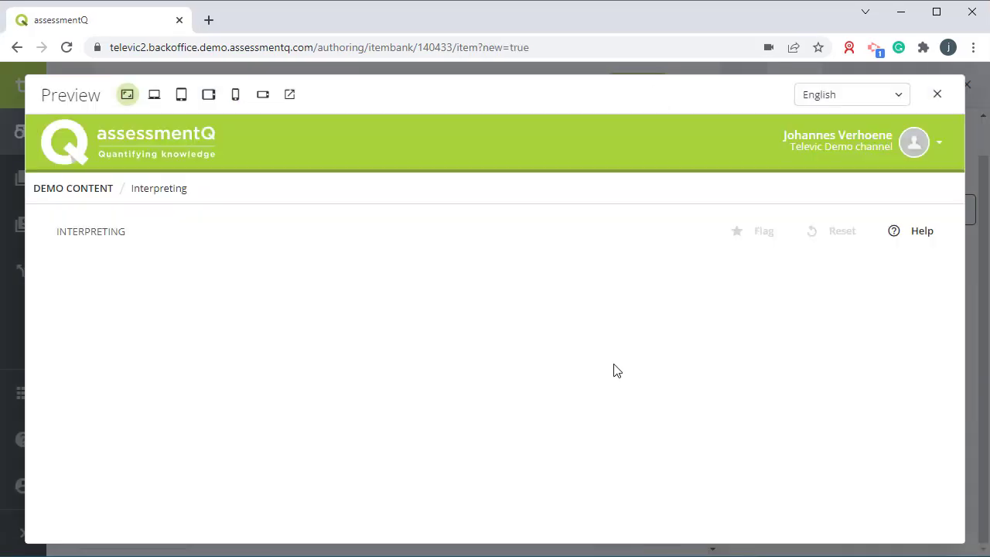
scroll(728, 337, down, 2)
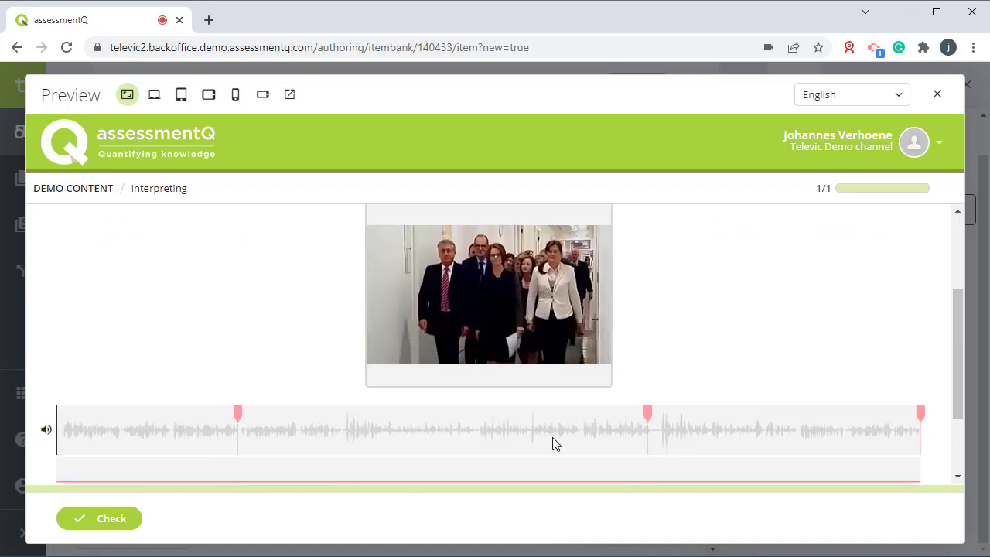
scroll(385, 440, down, 2)
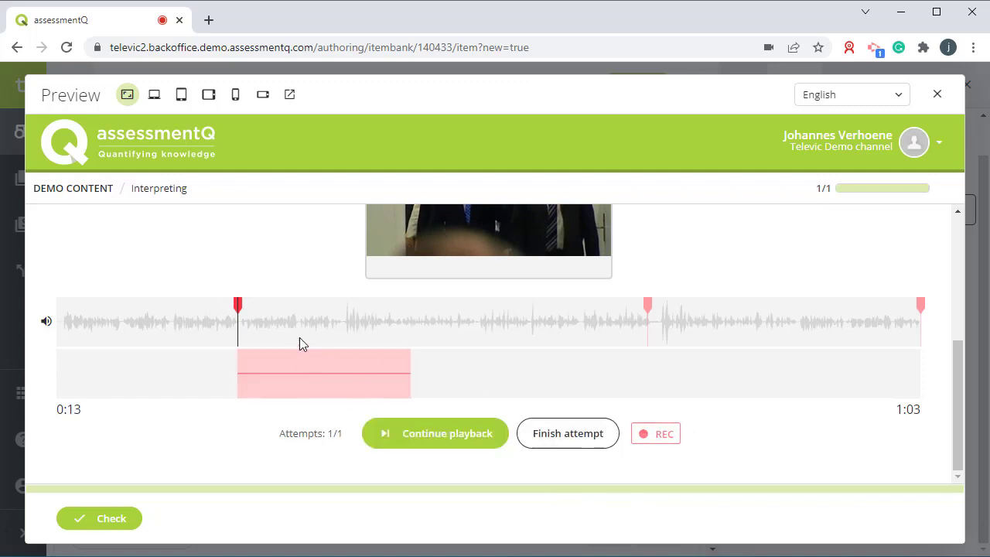
click(447, 433)
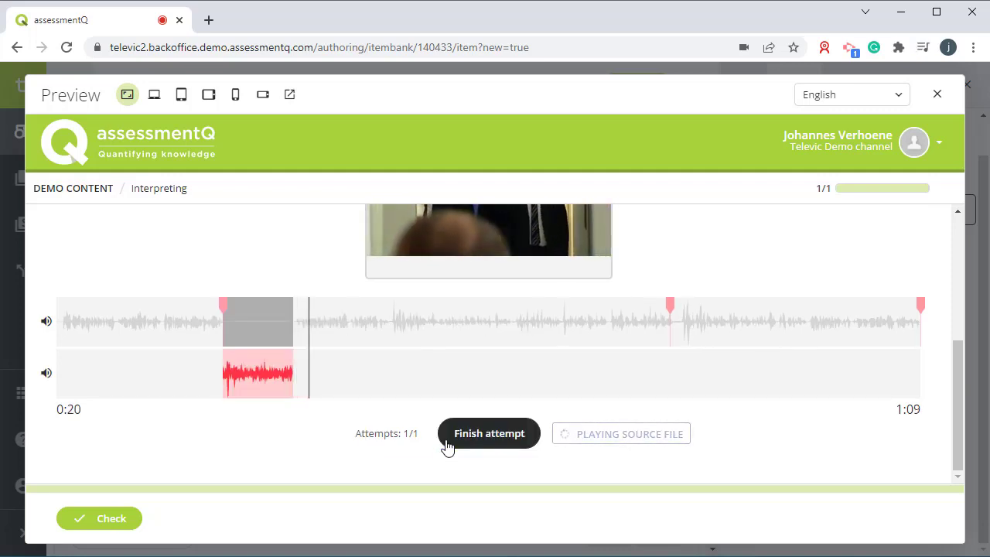
click(508, 438)
click(537, 458)
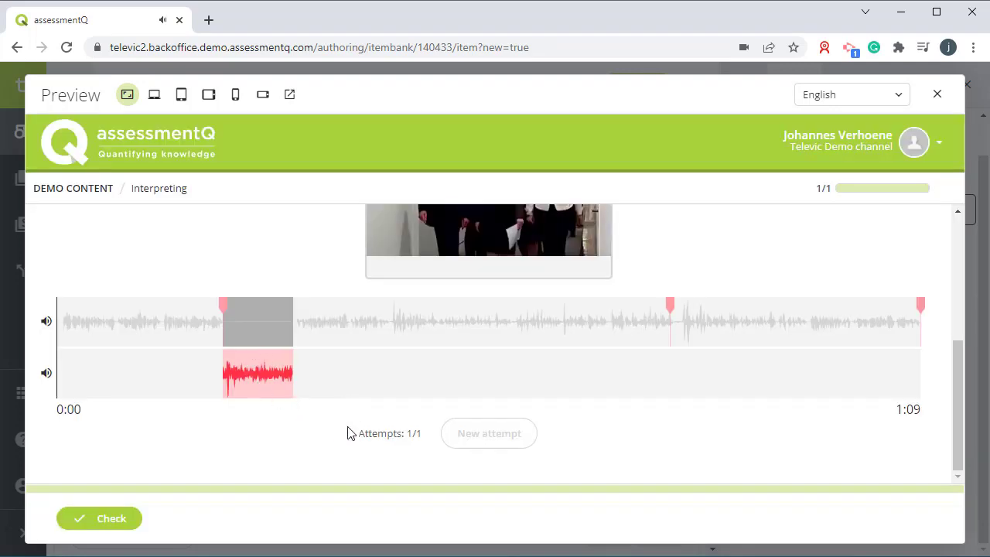
scroll(353, 432, up, 5)
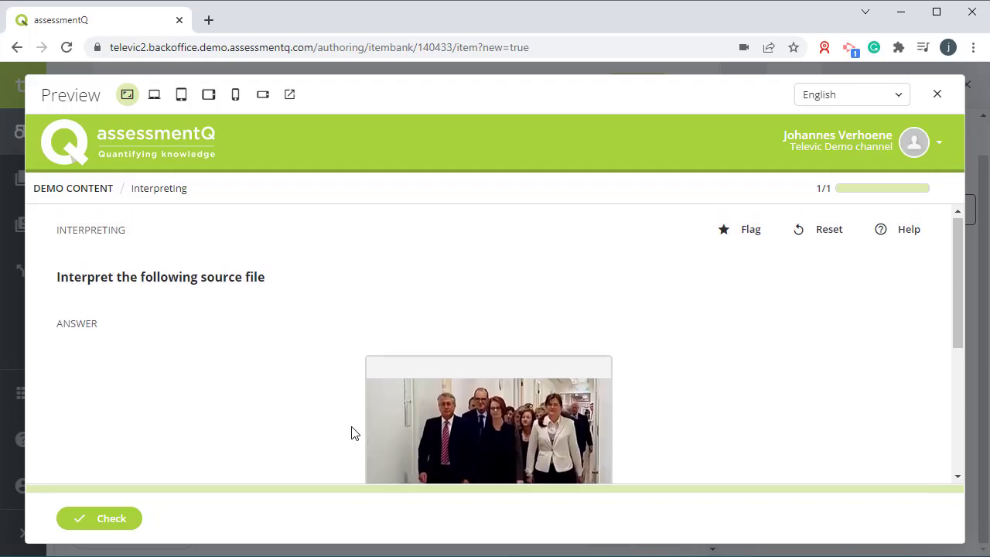
click(938, 94)
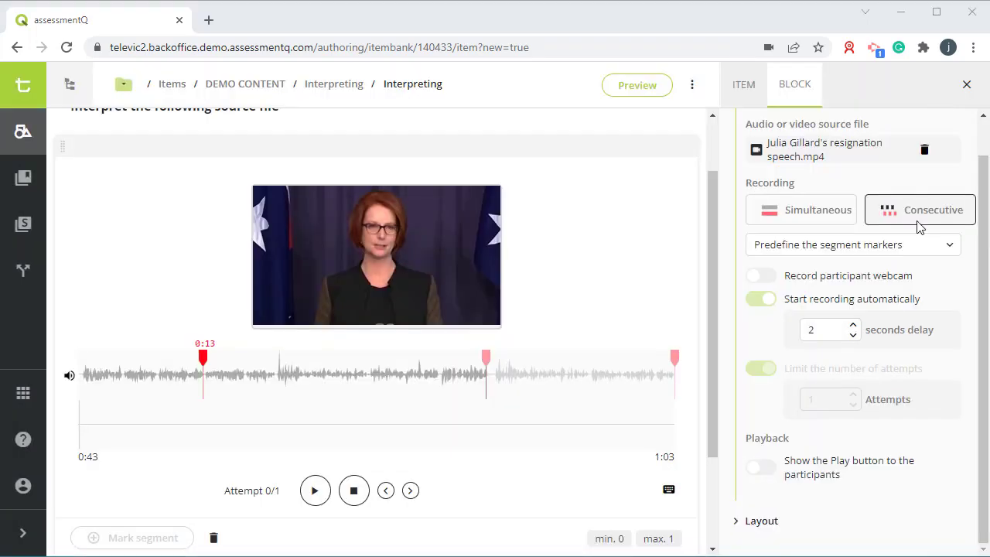
Step: Switch the consecutive segment mode to let the participants mark segments
click(921, 246)
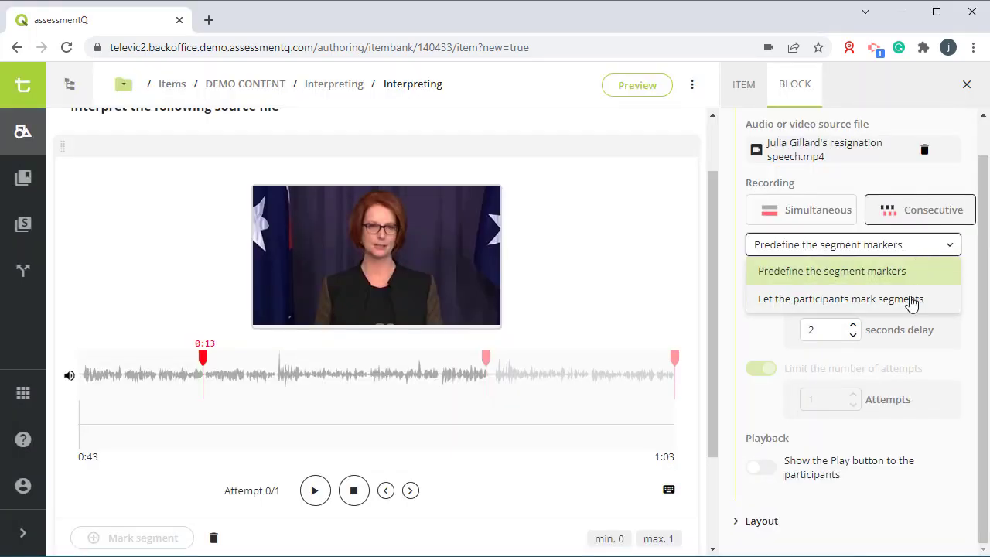
click(852, 305)
click(593, 374)
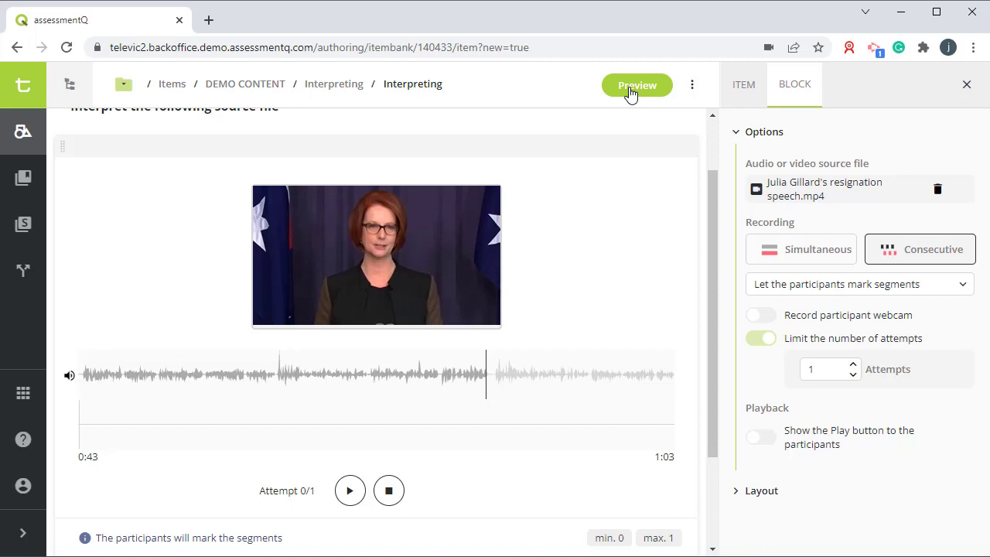
Step: Preview the item and record a test attempt, marking segments as a participant, then close the preview
click(636, 85)
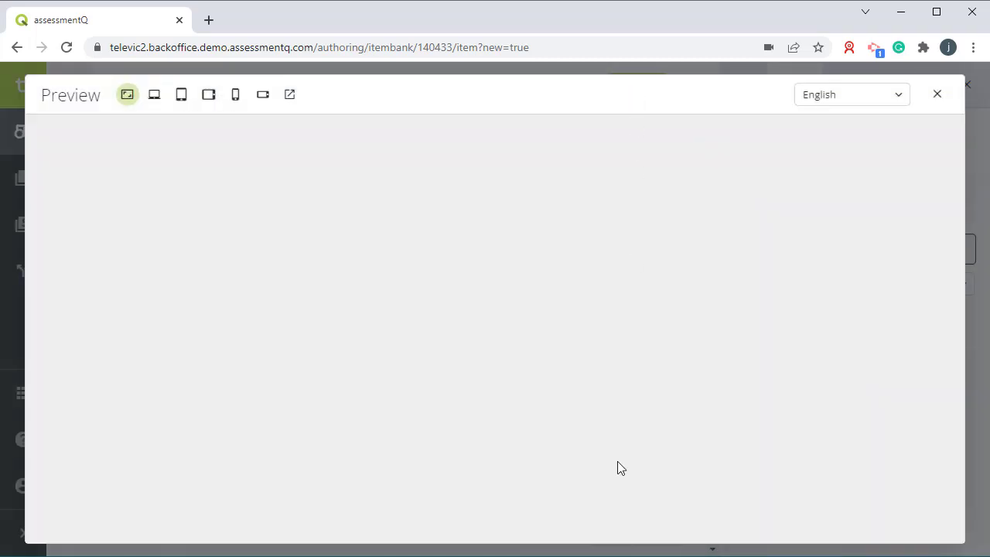
scroll(318, 399, down, 2)
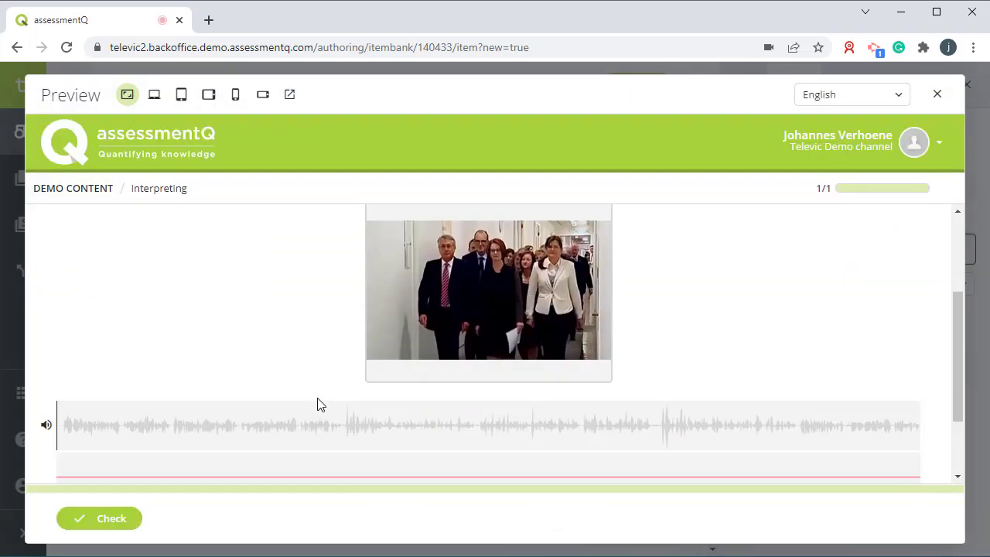
scroll(318, 403, down, 1)
scroll(493, 468, down, 1)
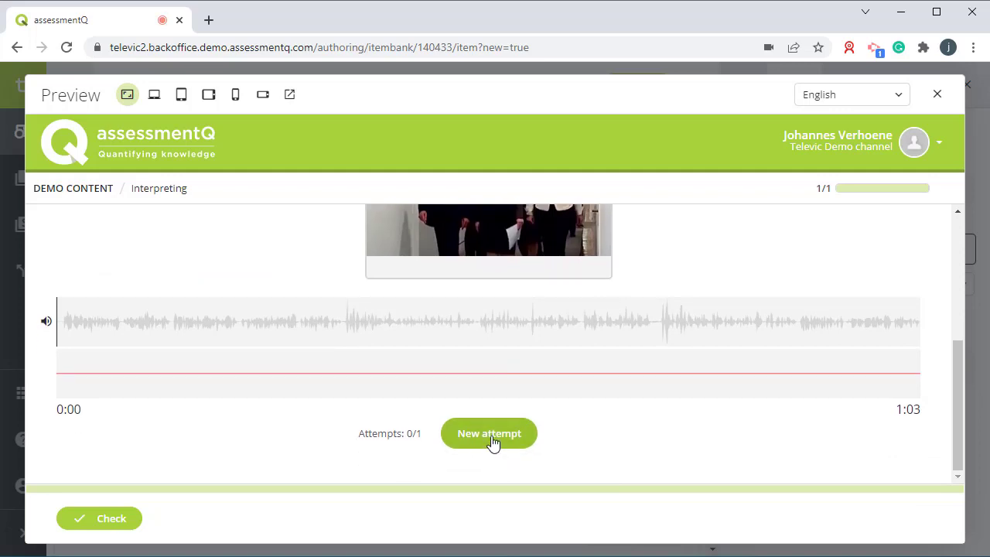
click(493, 443)
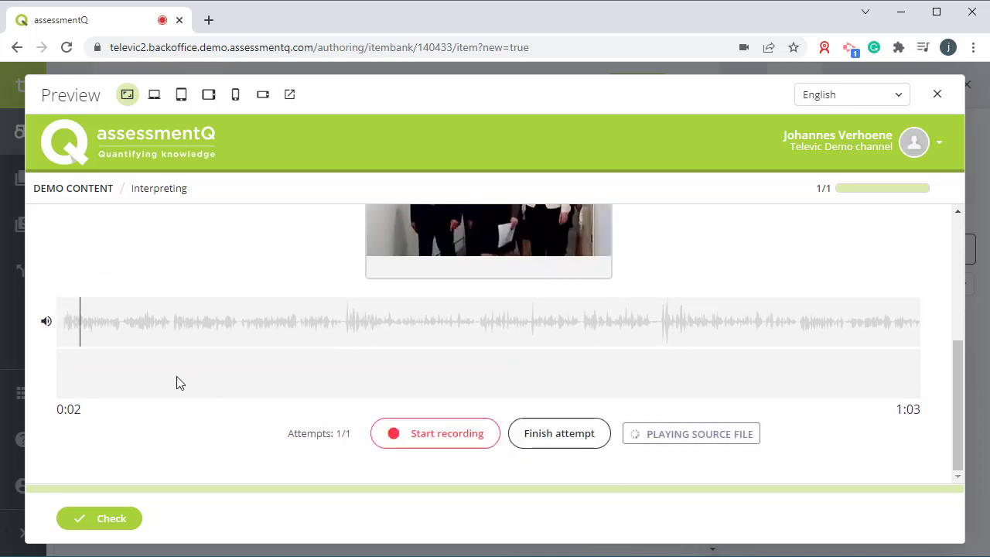
click(424, 436)
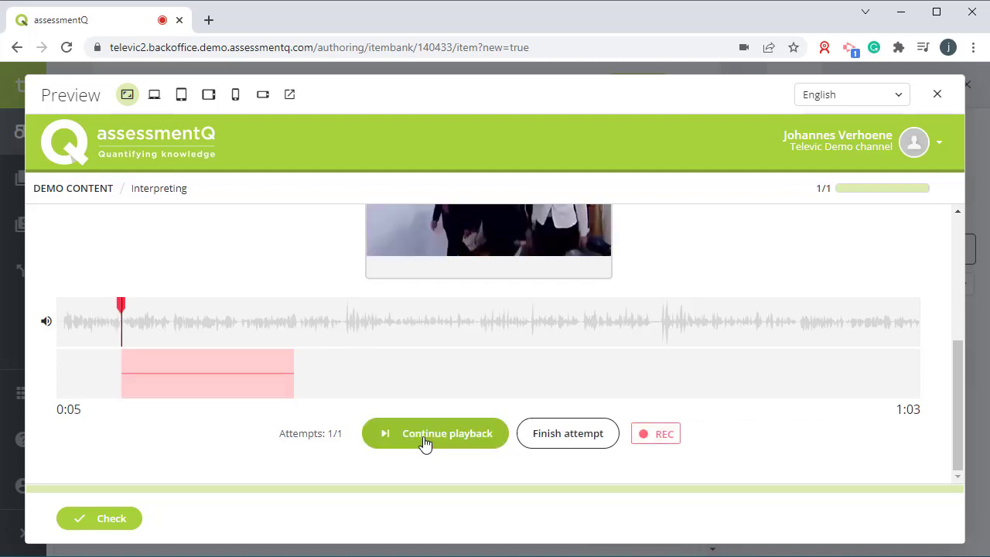
click(424, 437)
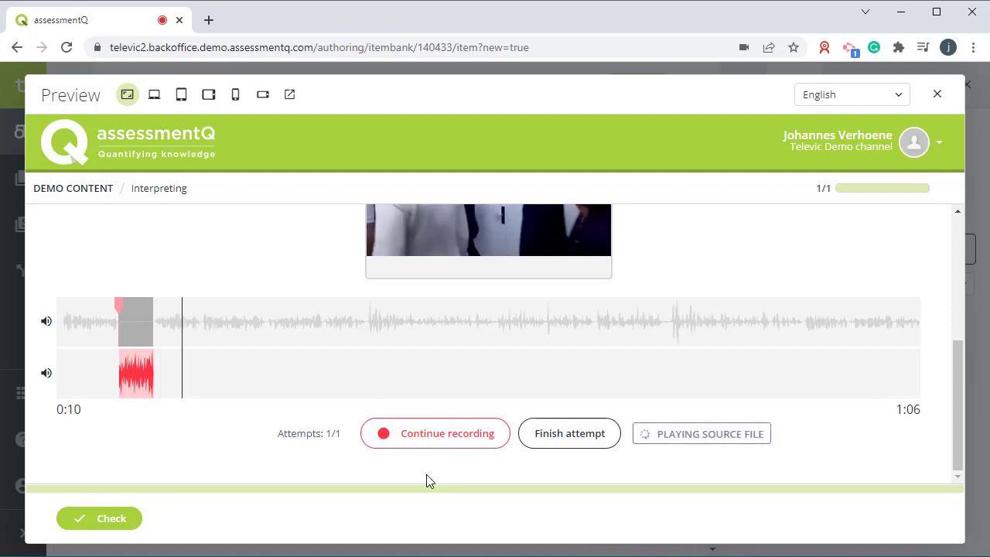
click(463, 447)
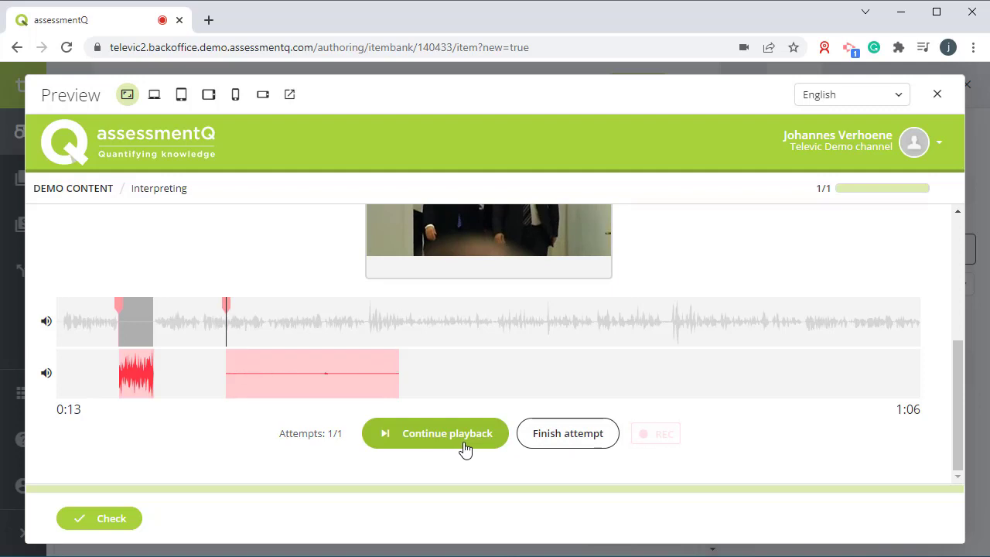
click(464, 449)
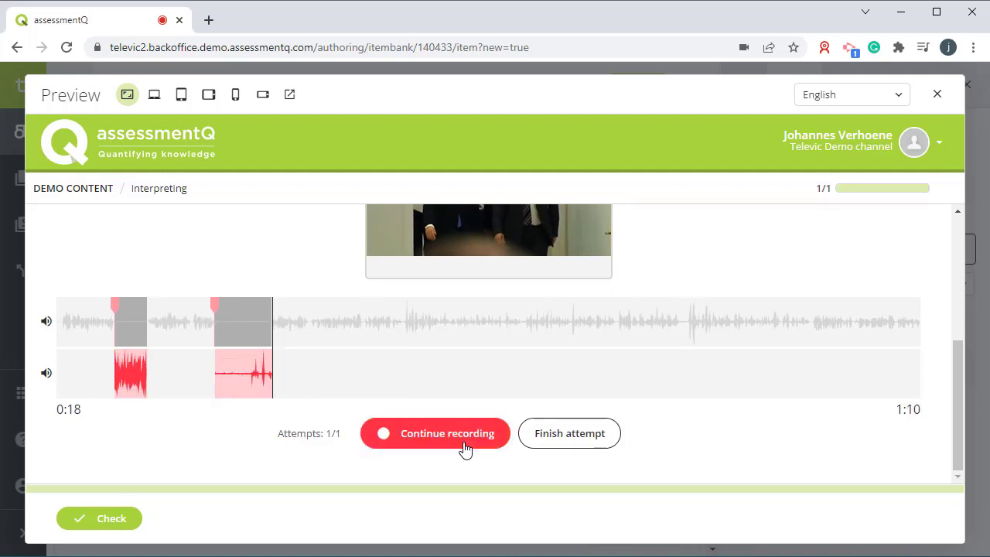
click(569, 449)
click(564, 465)
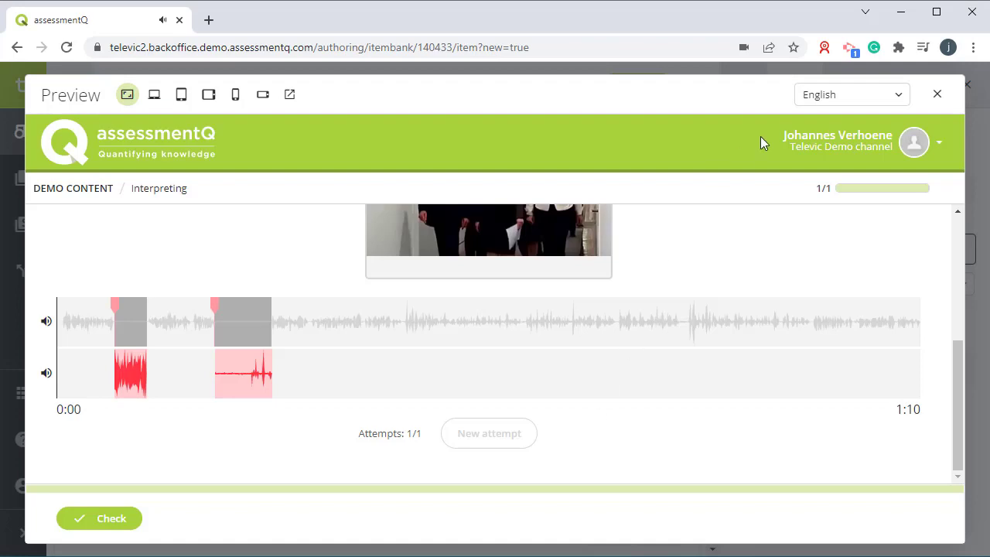
click(938, 94)
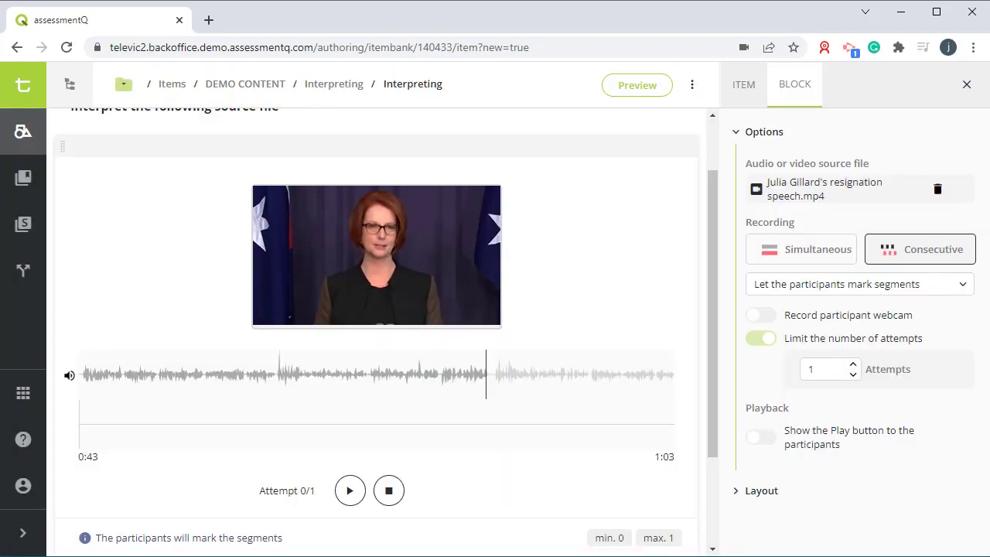